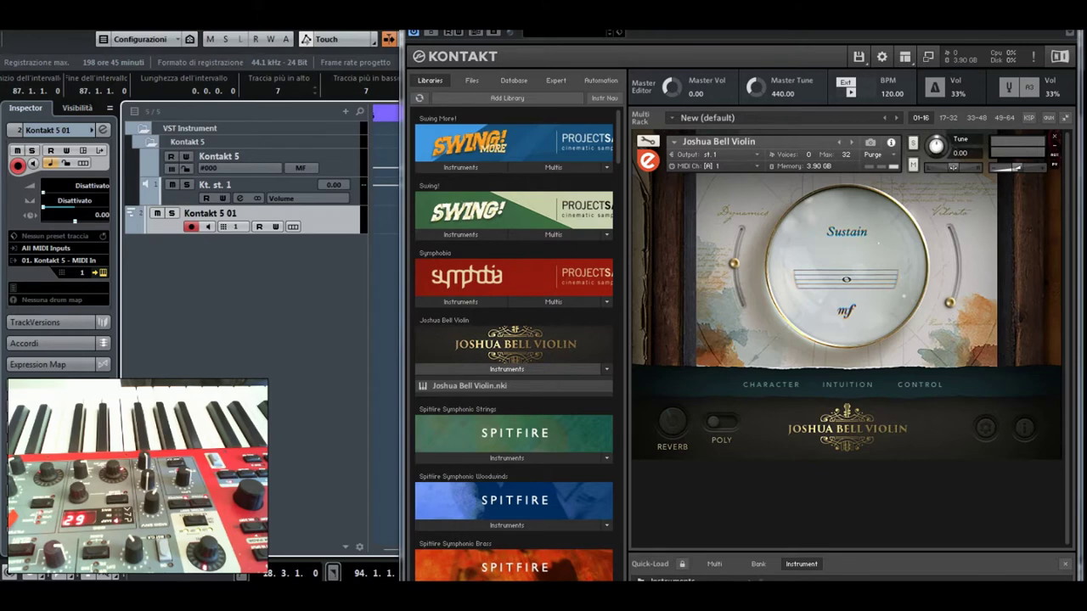
Step: Try the Delicate and Bright tones in the Joshua Bell Violin's character settings and return the tone to Natural
click(986, 427)
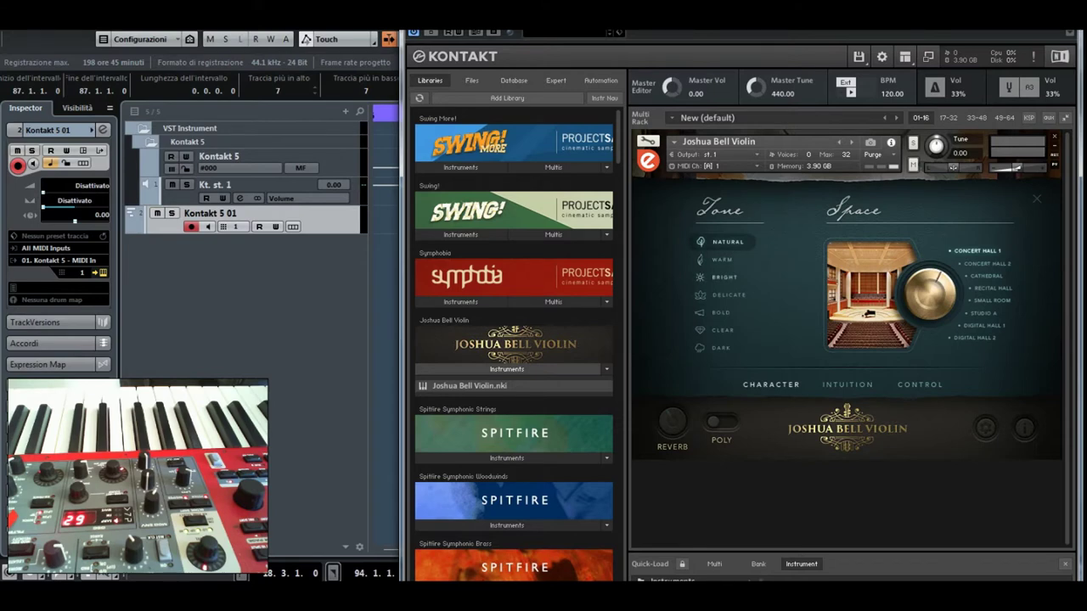
click(728, 295)
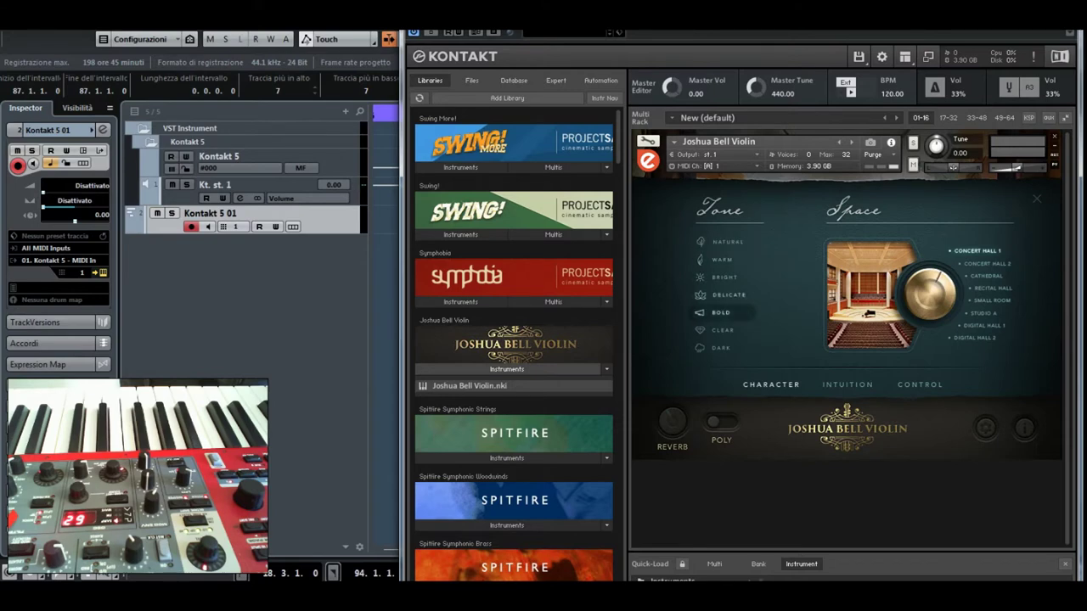
click(724, 277)
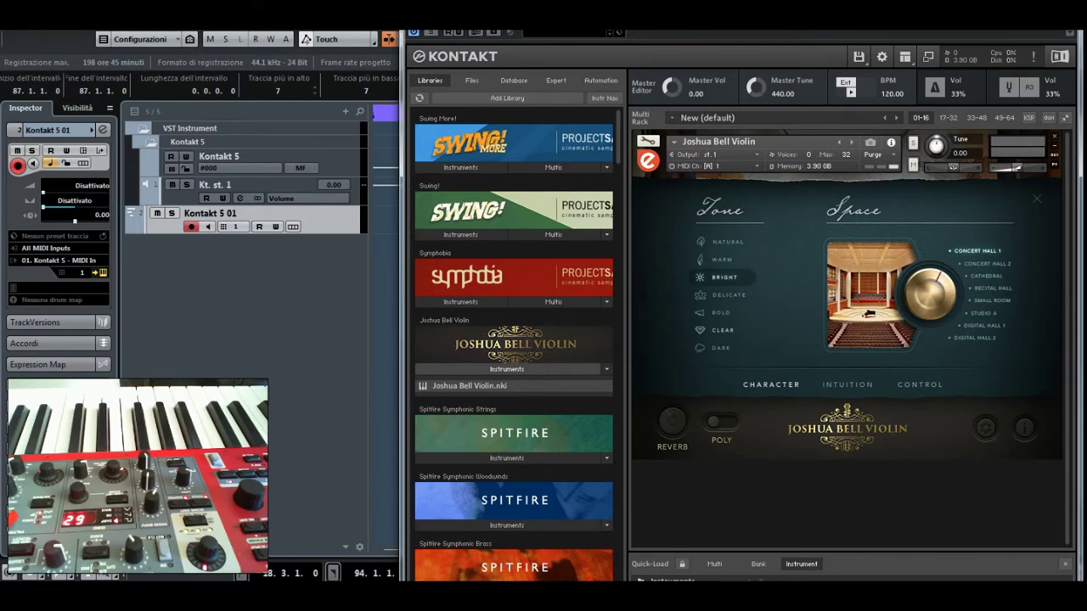
click(727, 242)
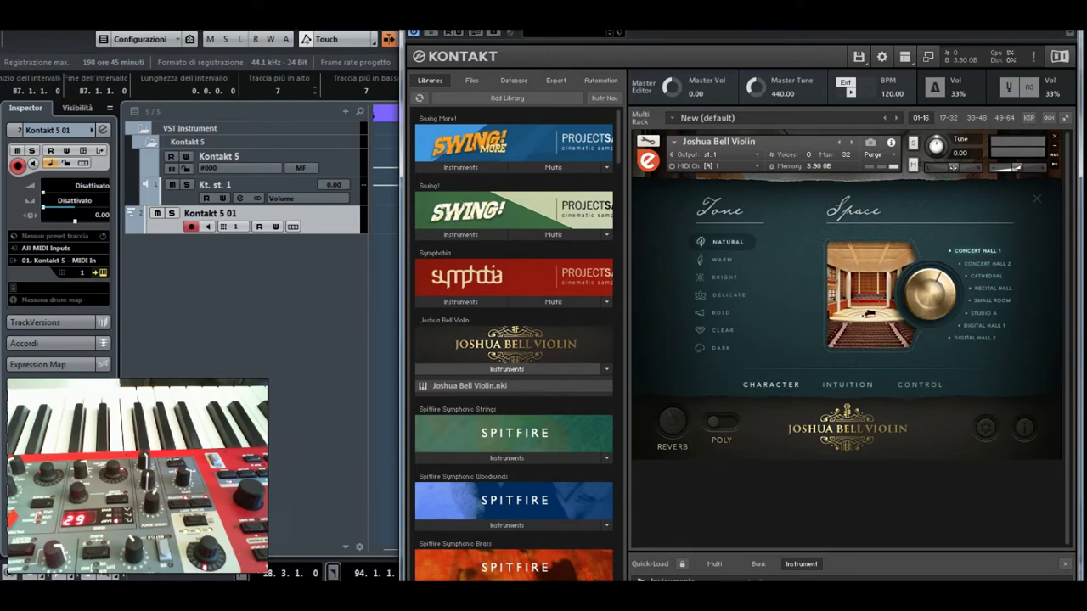
Step: View the Intuition settings and go through the control presets from Simple Keyboard Control to Custom 2, returning to Pro Controller Config
click(849, 384)
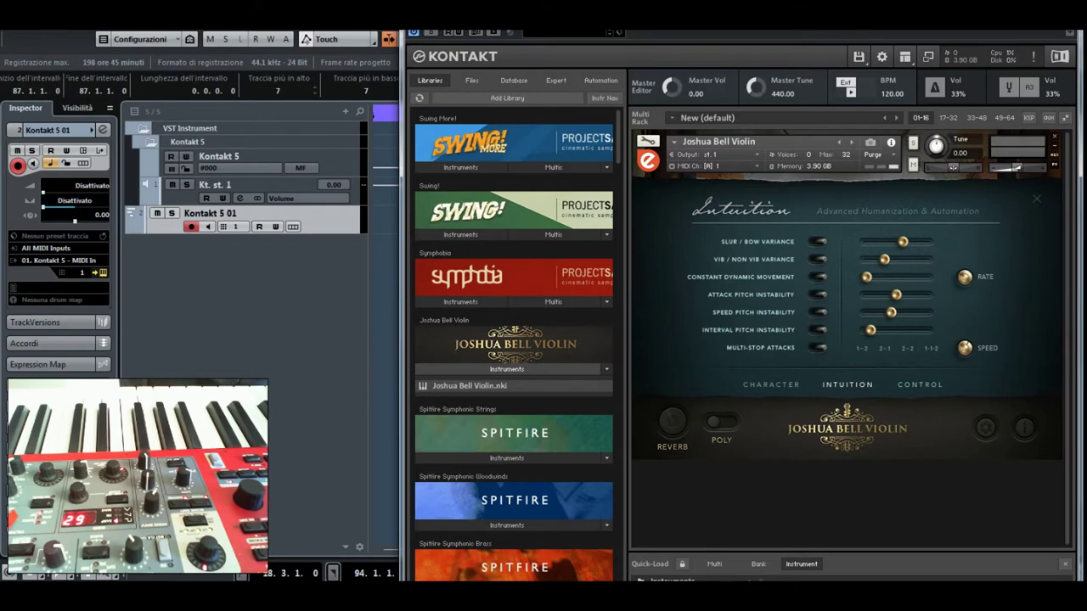
click(919, 383)
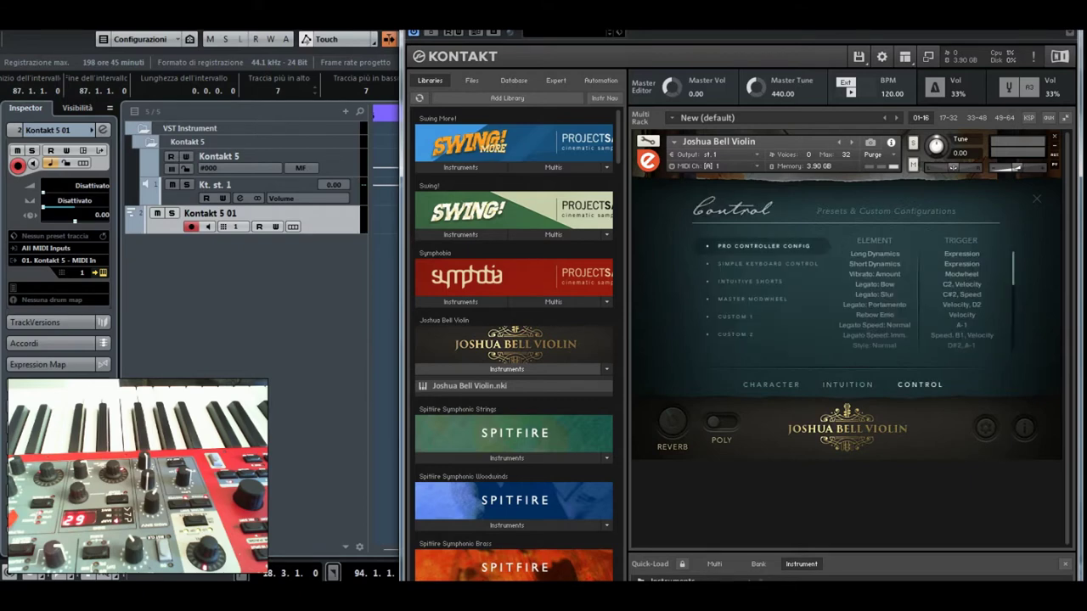
click(768, 263)
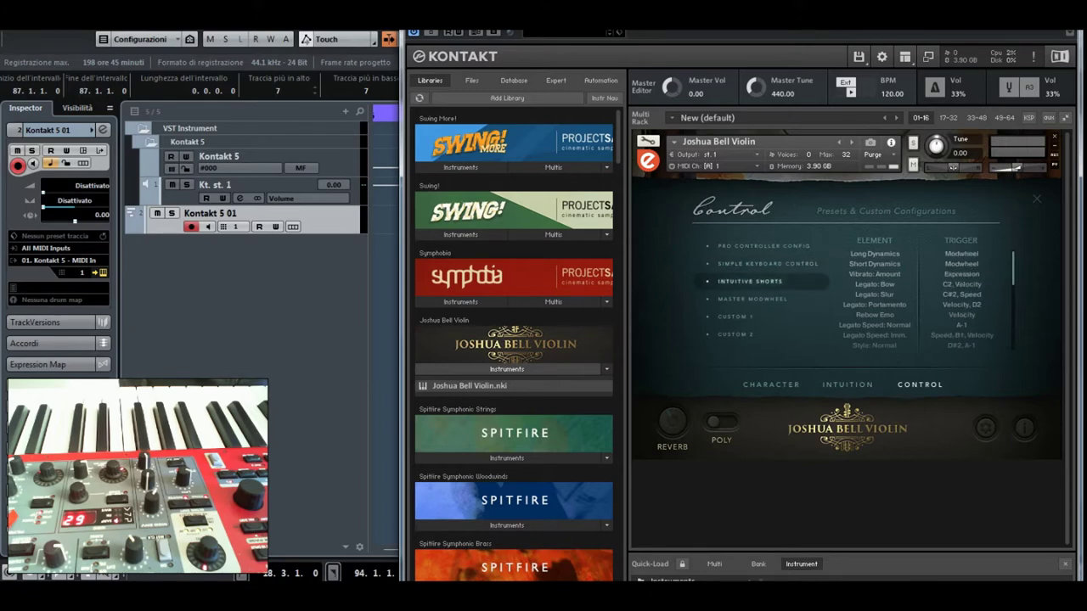
click(752, 299)
click(736, 316)
click(736, 334)
click(736, 316)
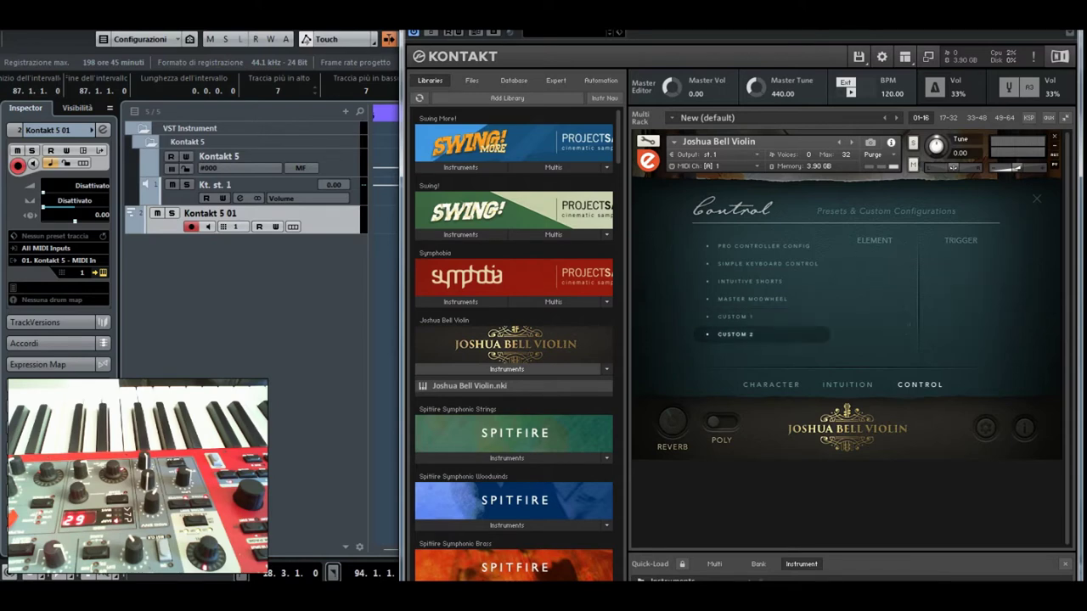
click(748, 246)
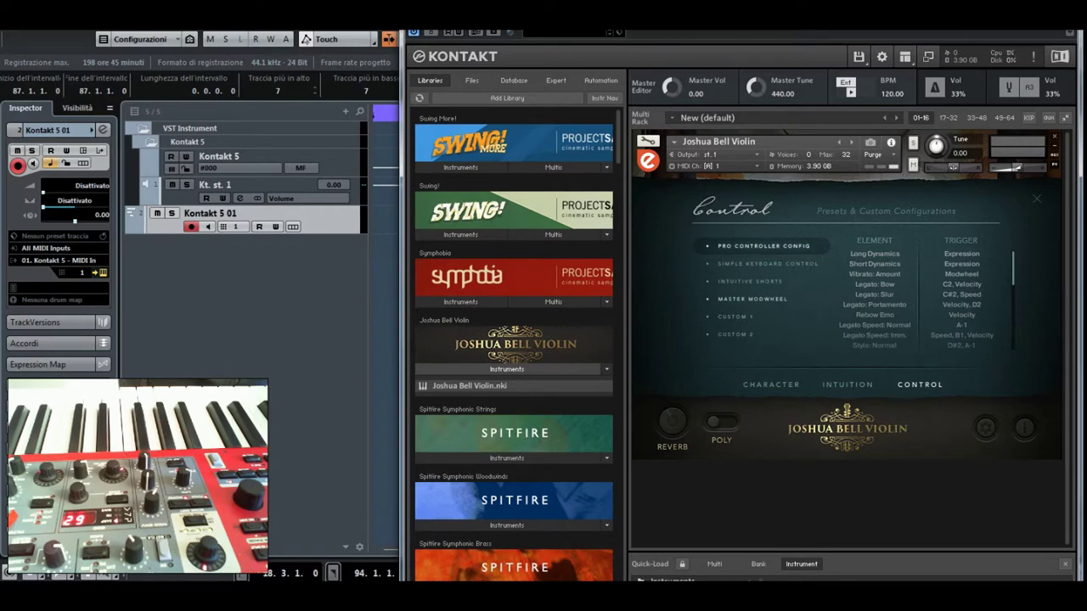
Step: Examine the full list of elements and their assigned triggers in the Pro Controller Config preset
scroll(909, 297, down, 4)
scroll(909, 297, down, 4)
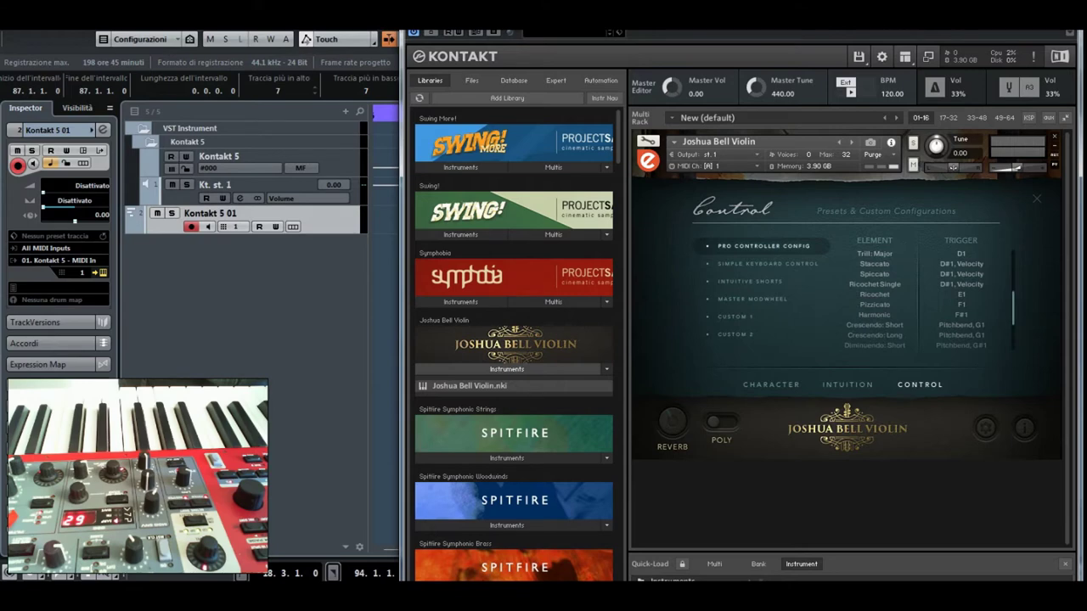
scroll(909, 297, down, 3)
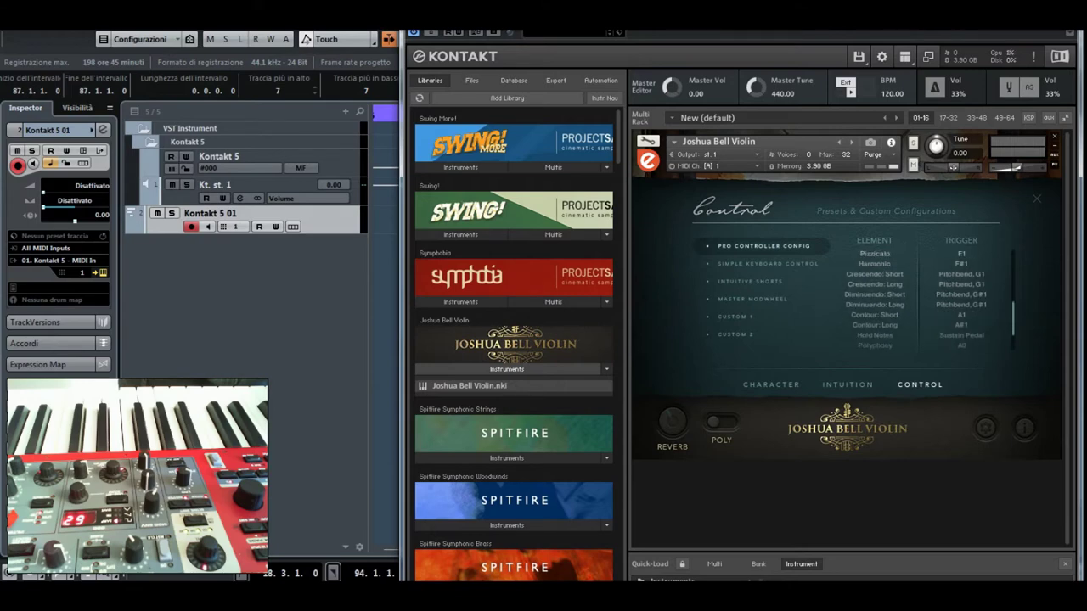
scroll(909, 297, down, 1)
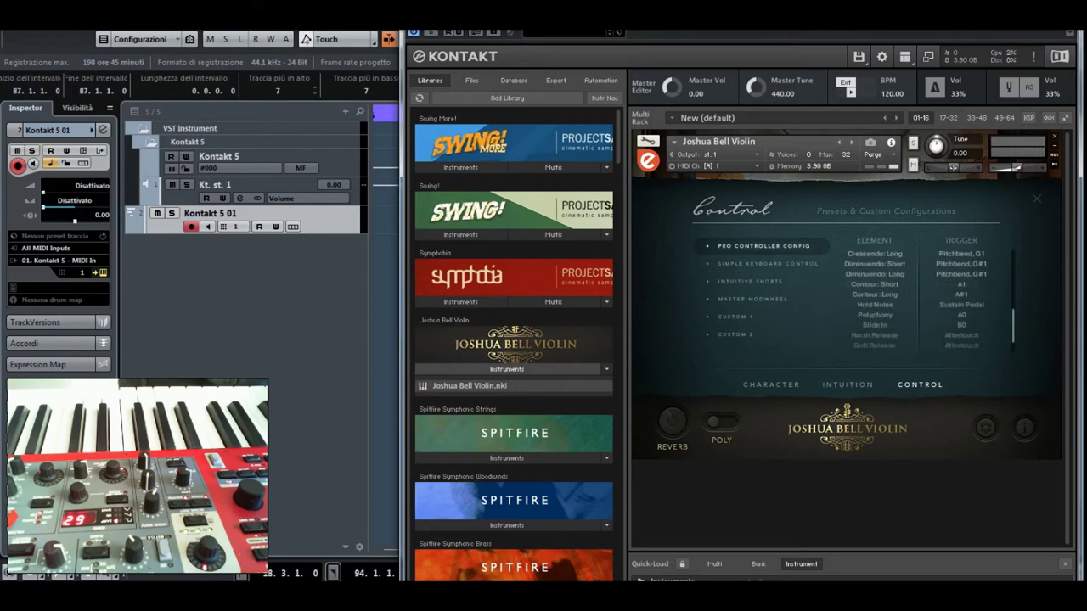
scroll(909, 298, down, 1)
scroll(909, 297, up, 1)
scroll(909, 297, up, 5)
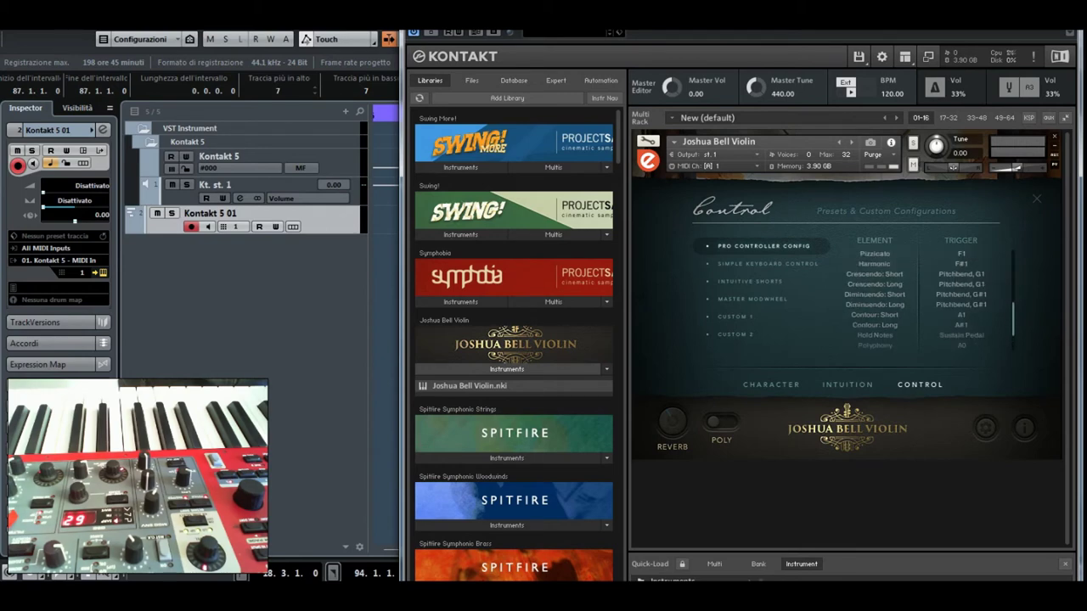
scroll(908, 293, down, 6)
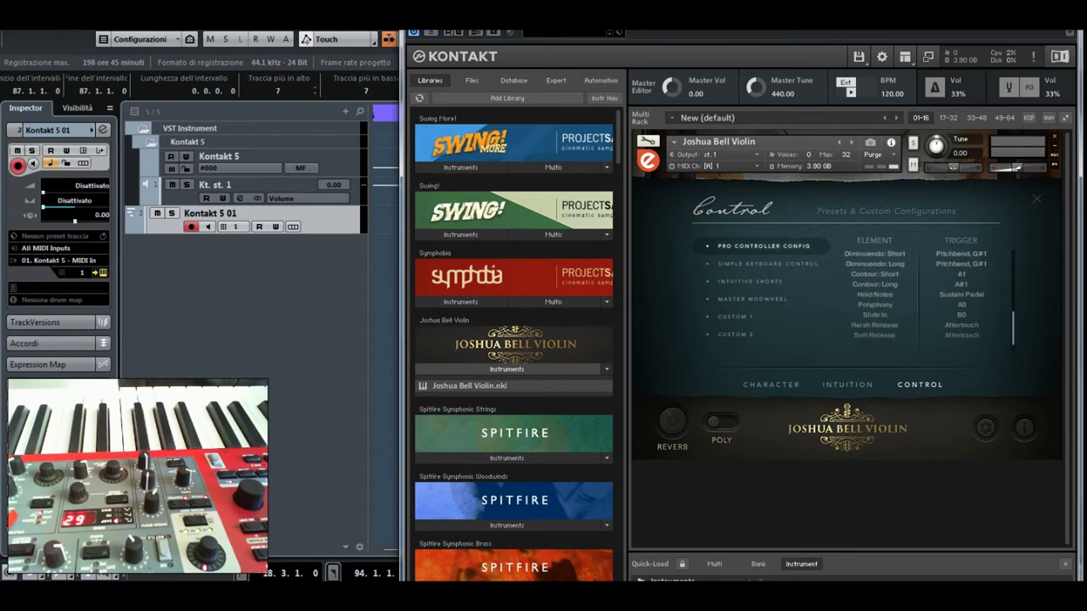
scroll(908, 297, up, 12)
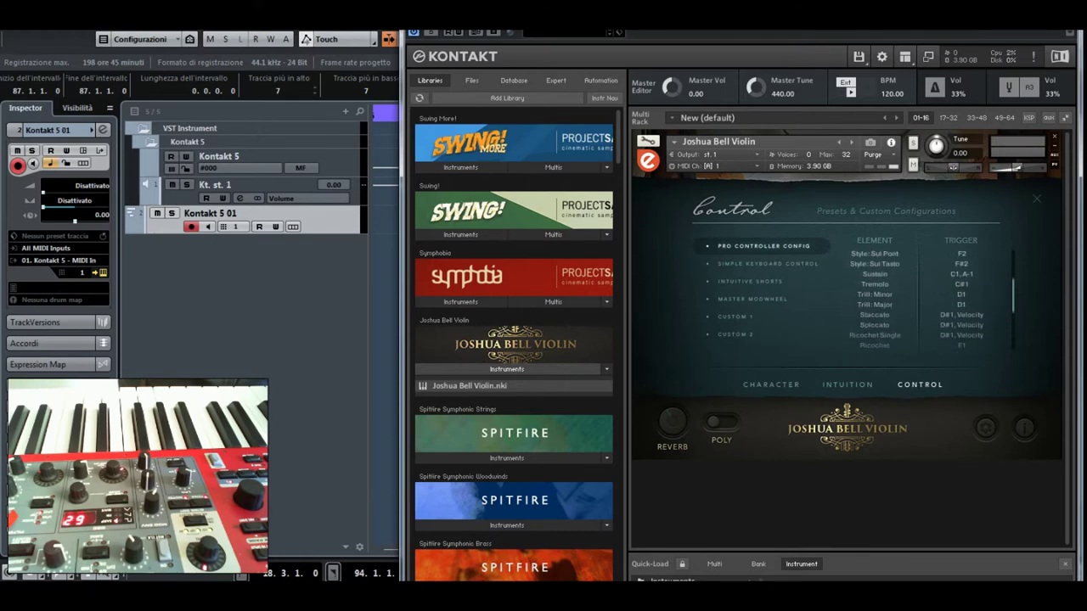
scroll(909, 297, up, 6)
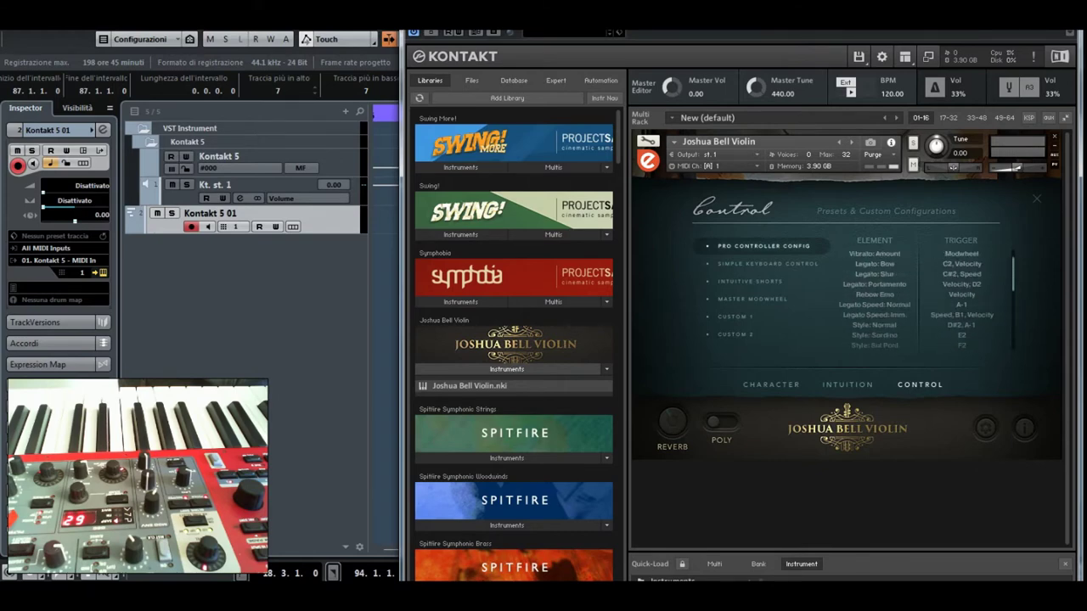
scroll(909, 298, up, 2)
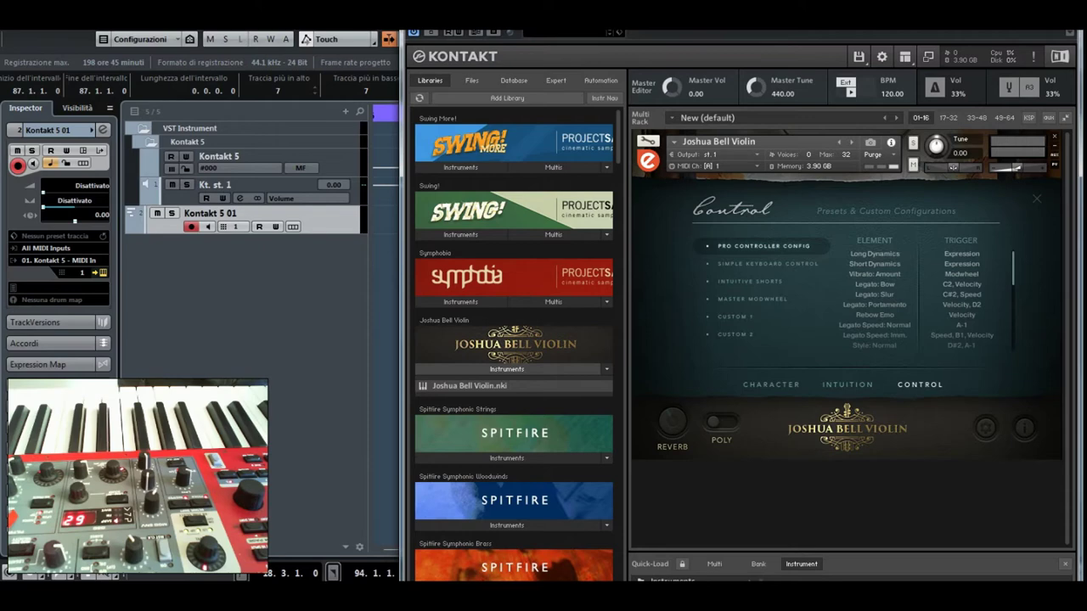
Step: Audition the Warm, Bright, Delicate, Bold, Clear and Dark violin tones, and set the space to Concert Hall 1
click(771, 385)
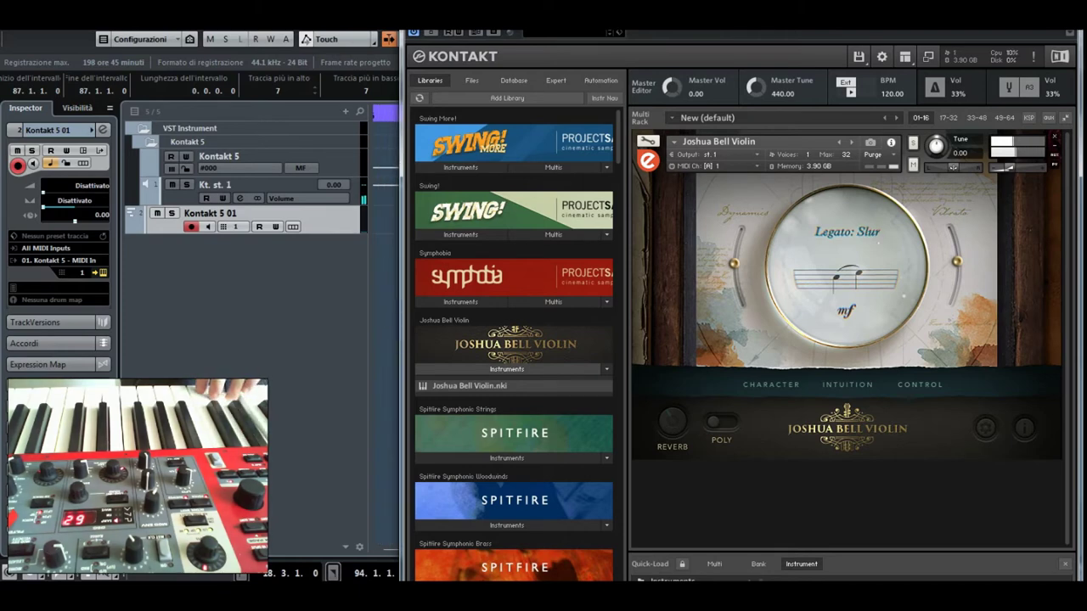
mouse_move(1006, 166)
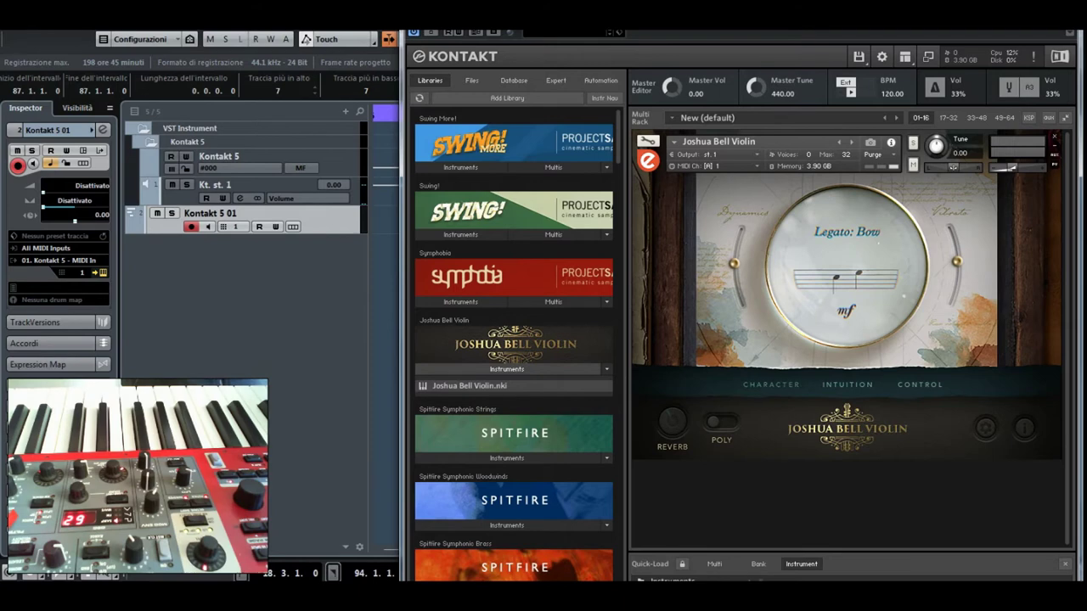
click(771, 384)
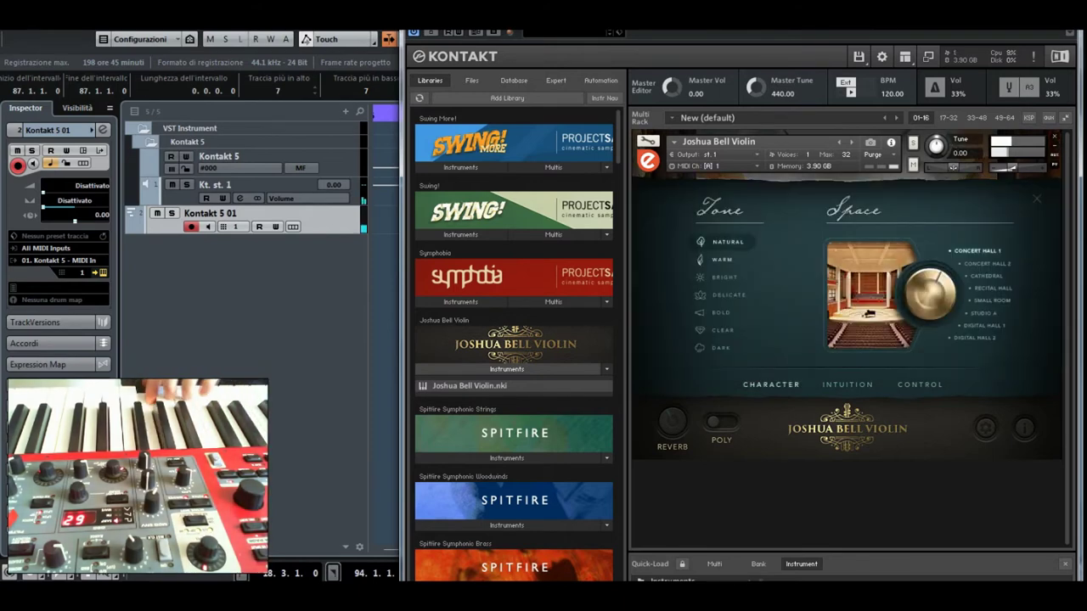
click(722, 259)
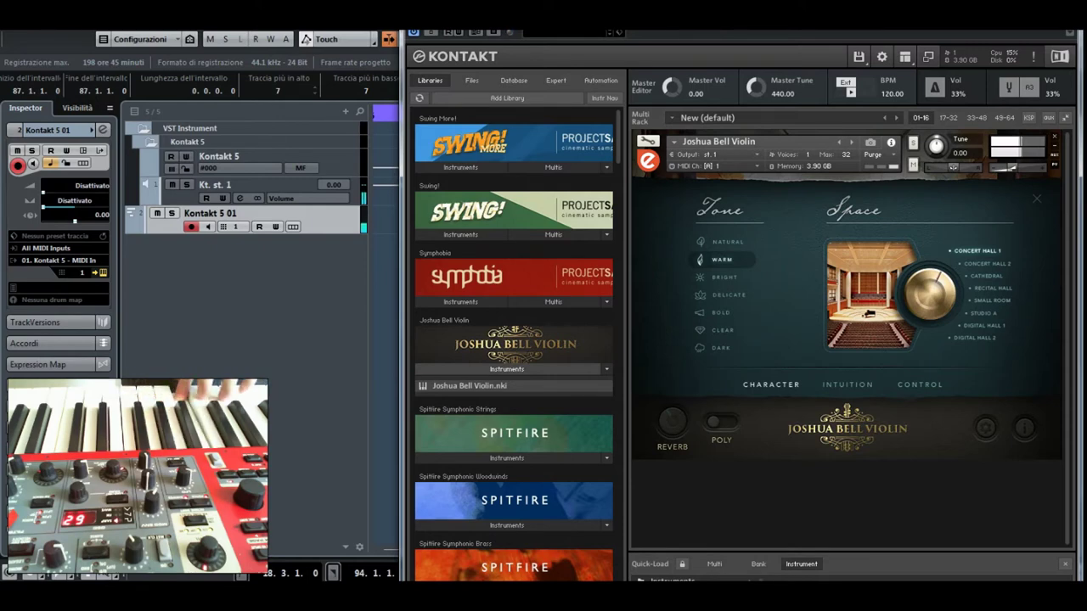
click(723, 277)
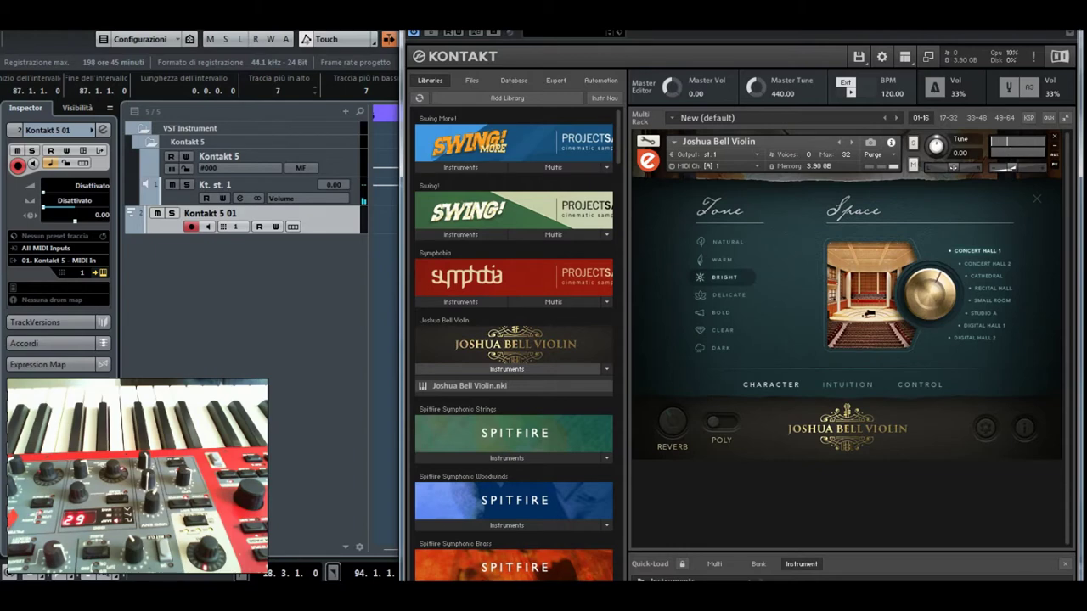
click(726, 294)
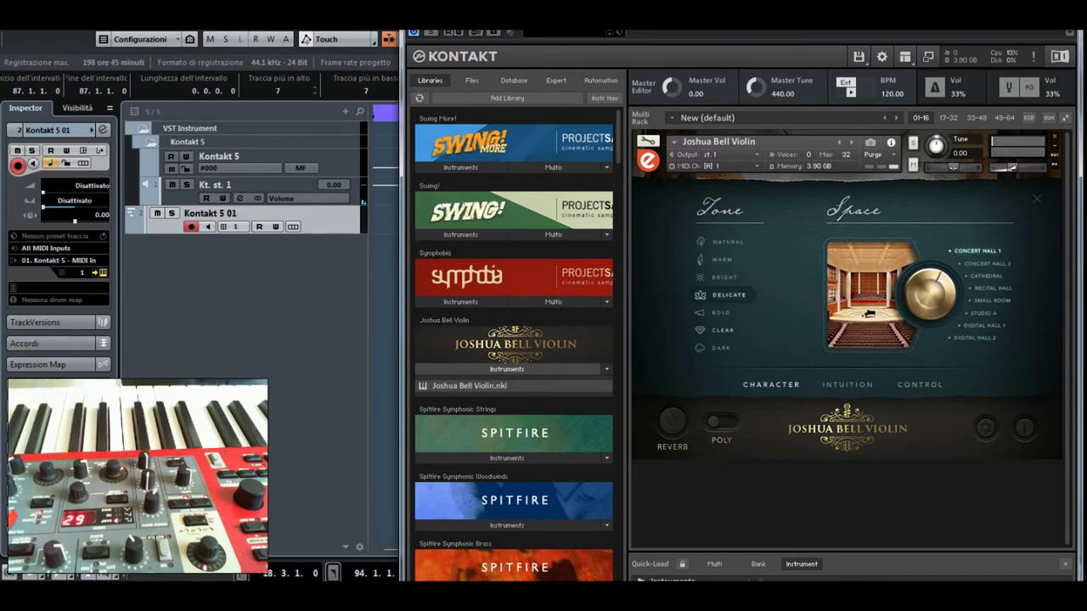
click(720, 313)
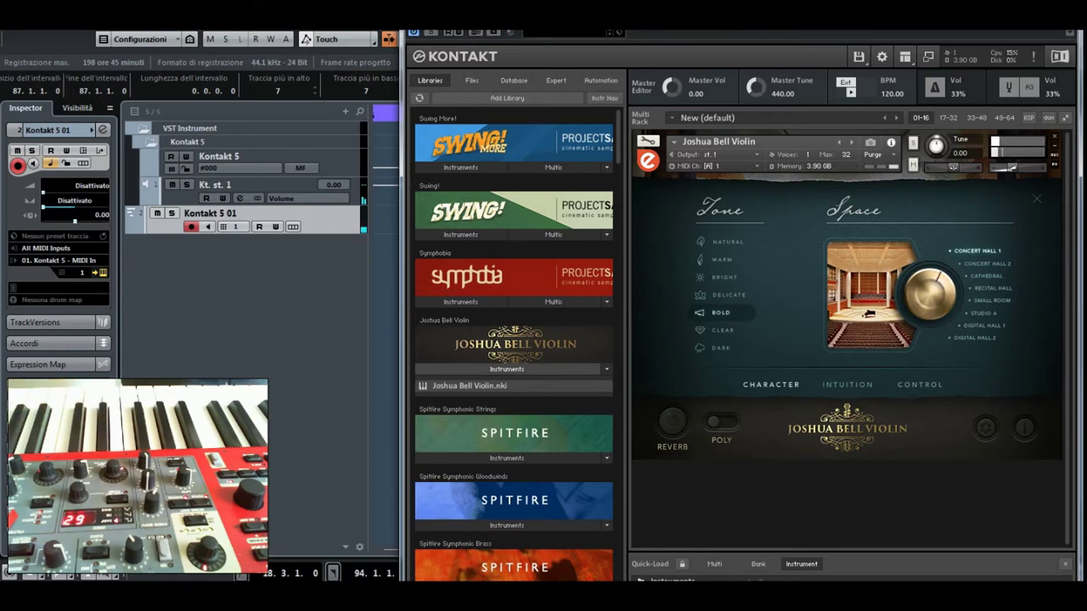
click(722, 330)
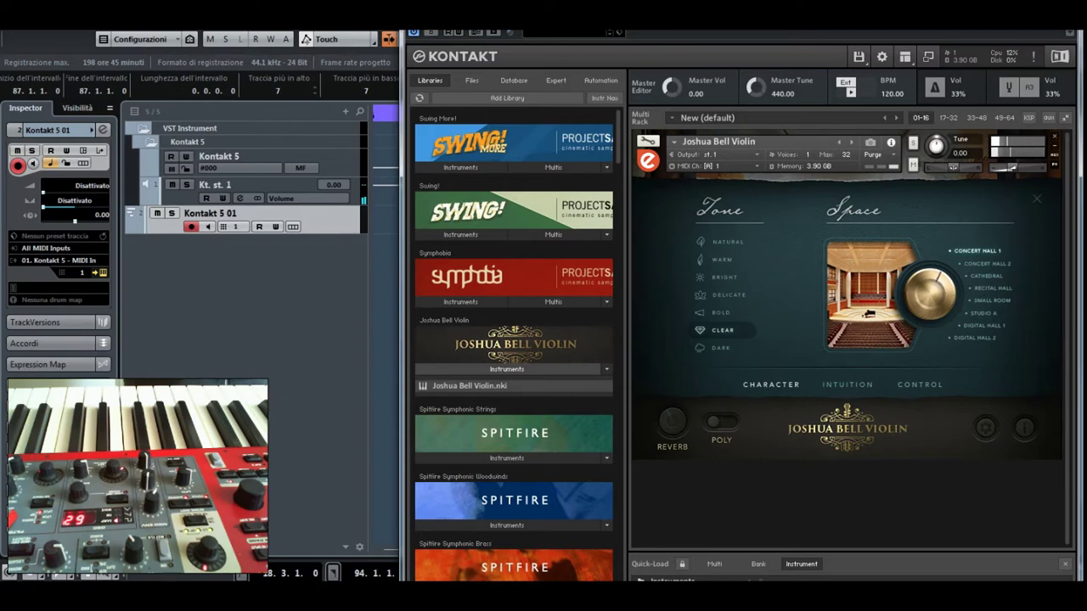
click(720, 348)
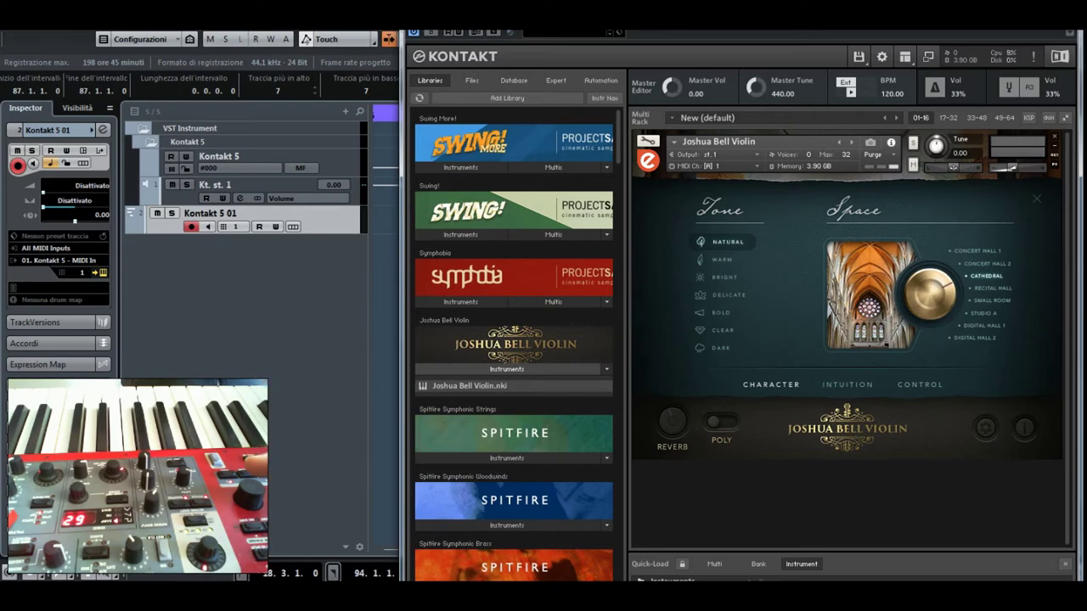
click(977, 250)
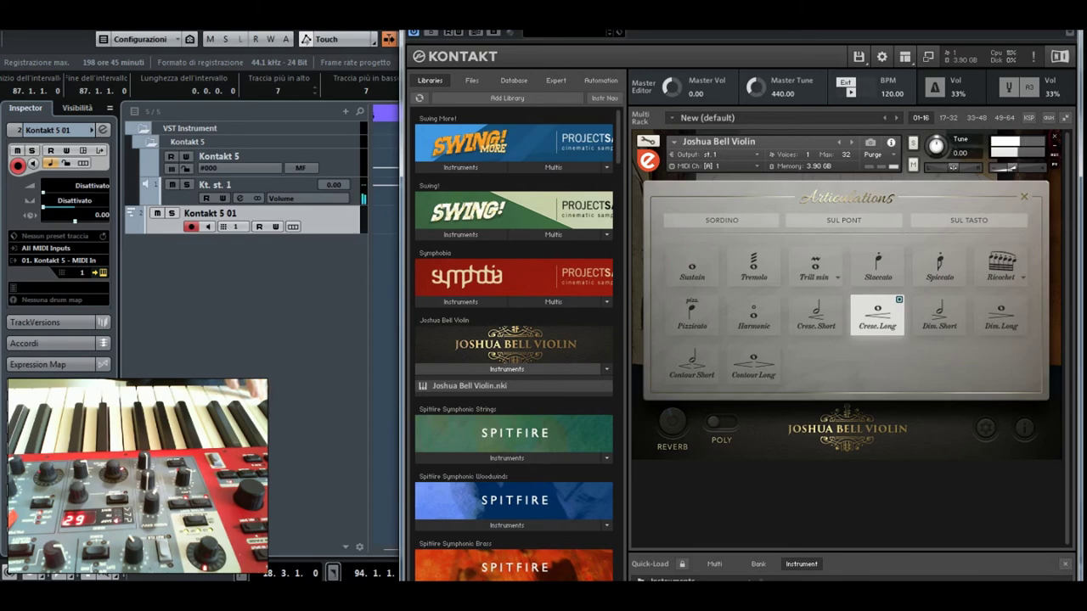
Step: Select the Dim. Short, Dim. Long and Contour Long articulations in turn, and show the Sul Tasto articulations
click(939, 314)
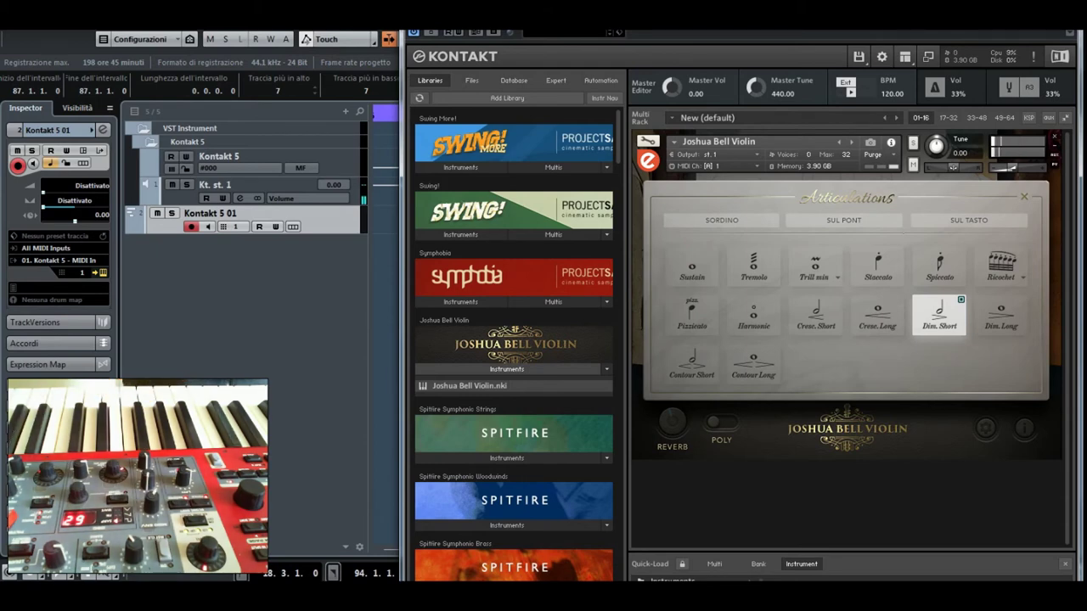
click(1001, 314)
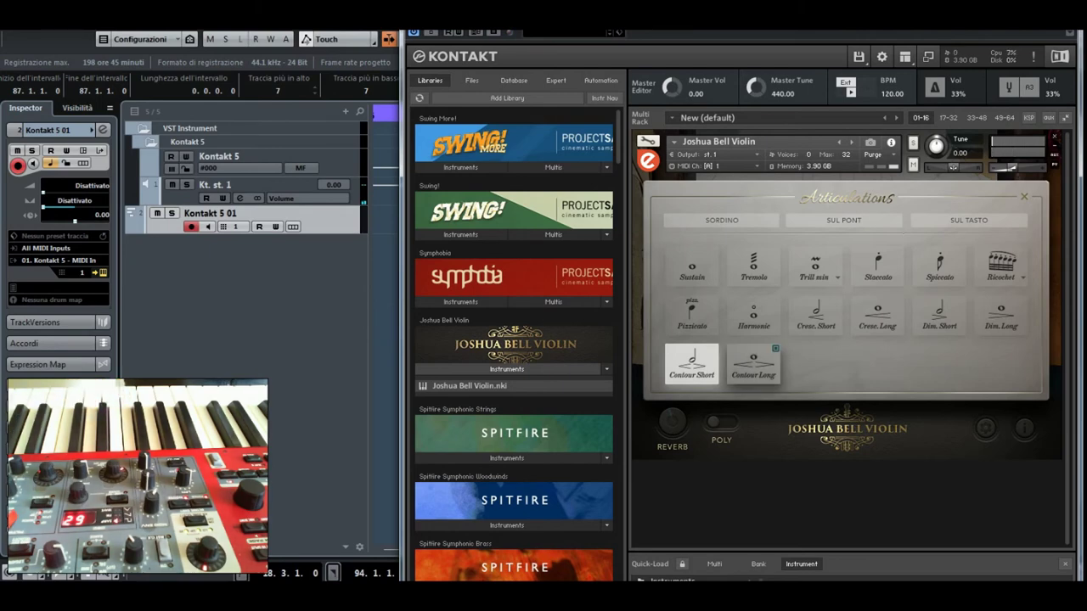
click(754, 364)
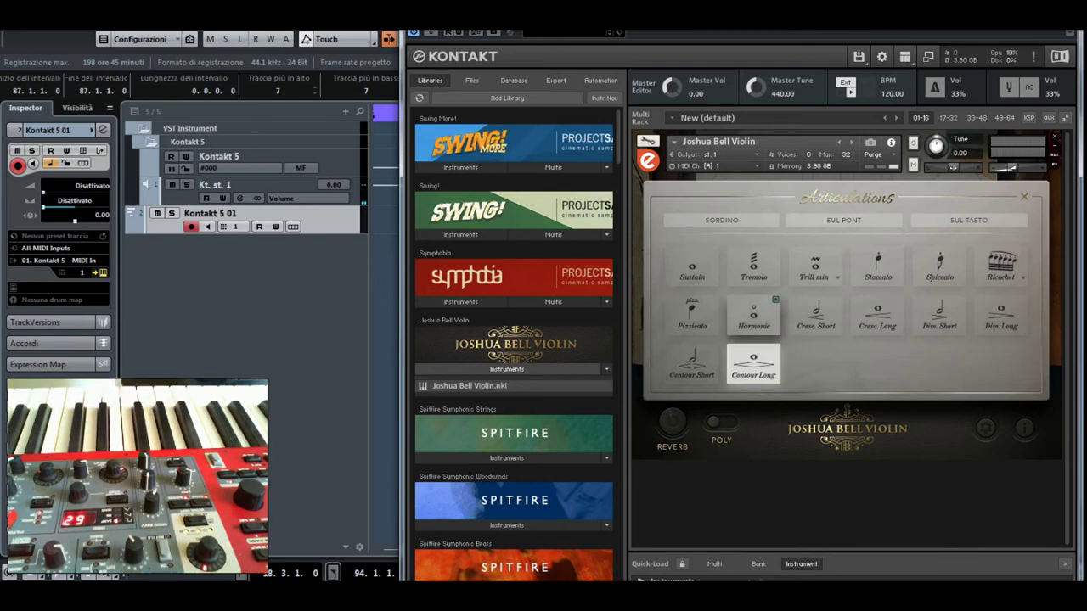
click(969, 220)
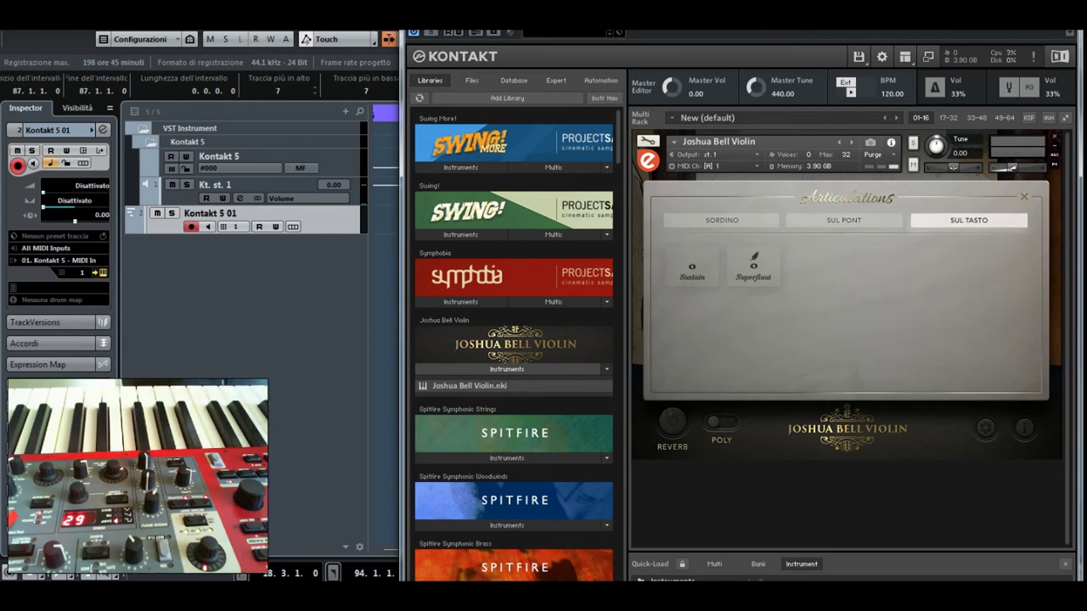